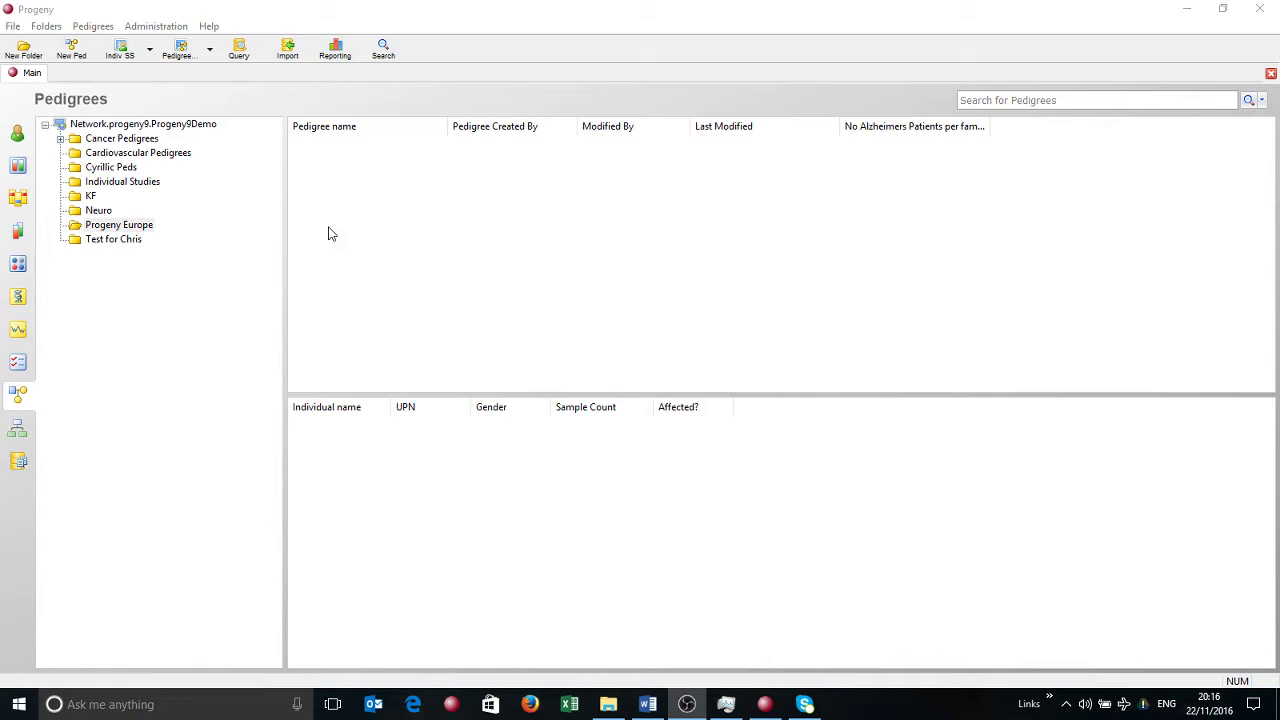
- Create a new pedigree named Youtube in the Progeny Europe folder and open it on saving
left_click(76, 56)
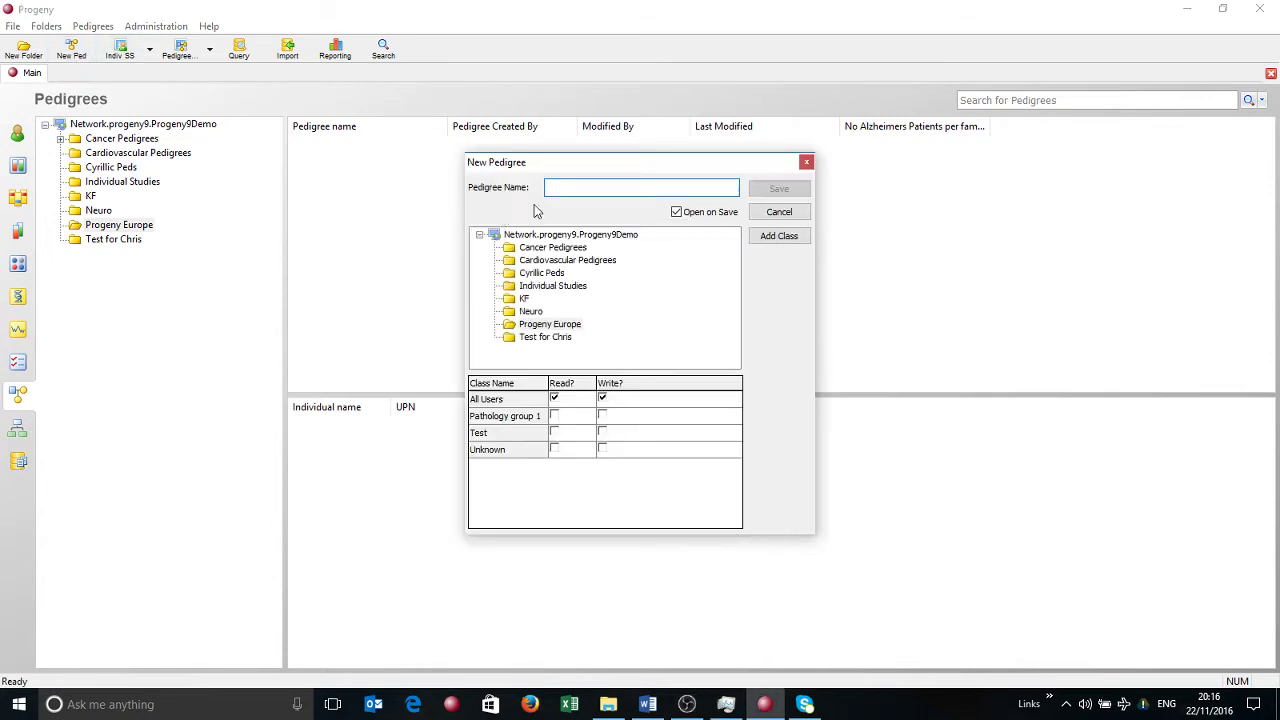
type("Youtube")
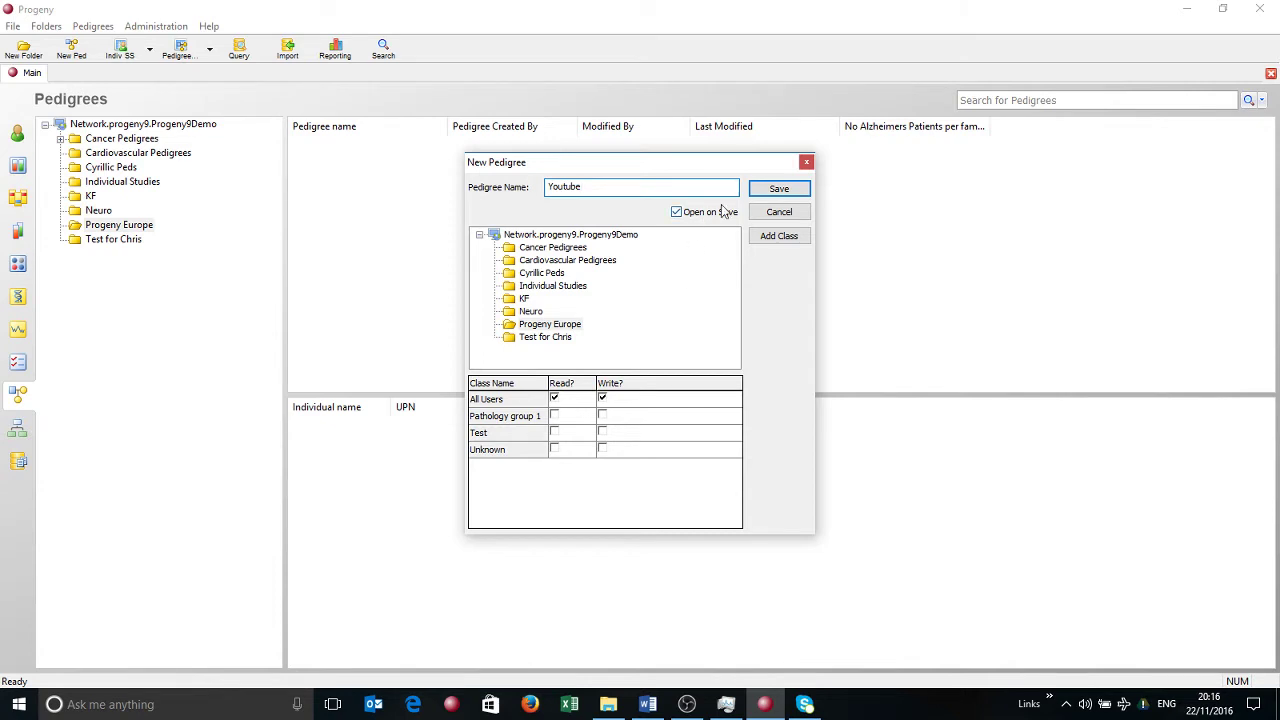
left_click(767, 196)
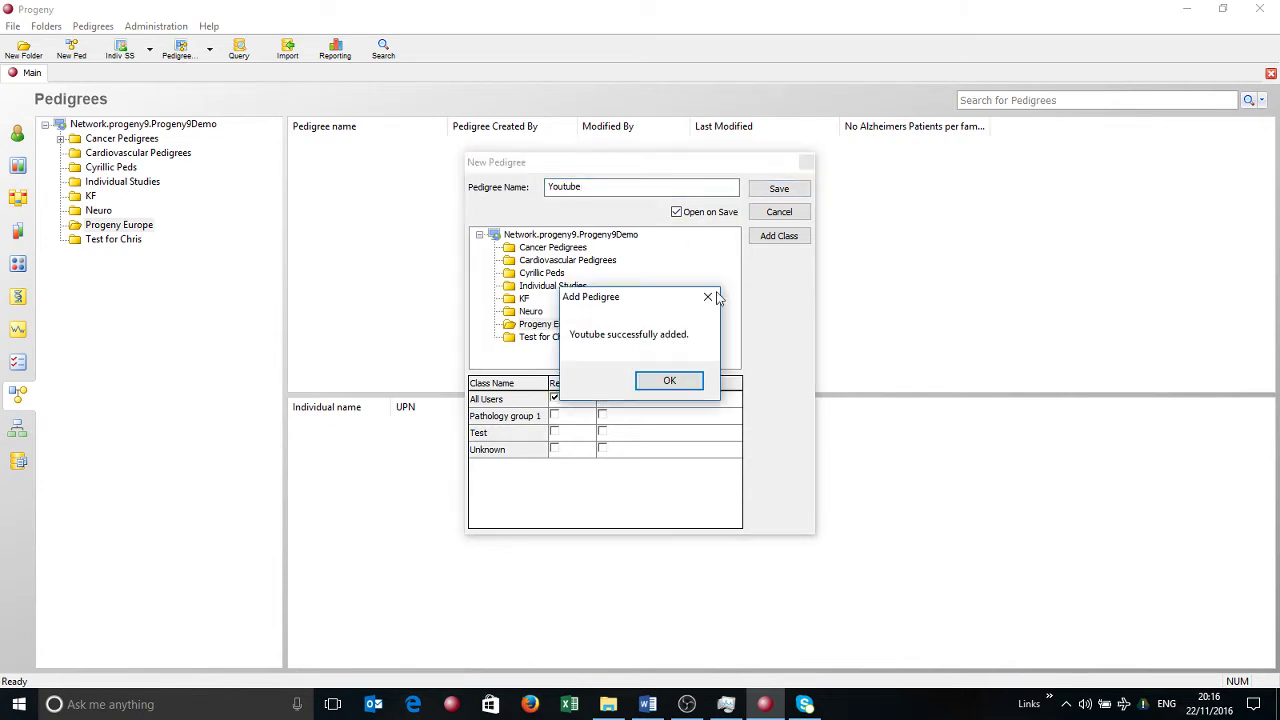
left_click(671, 378)
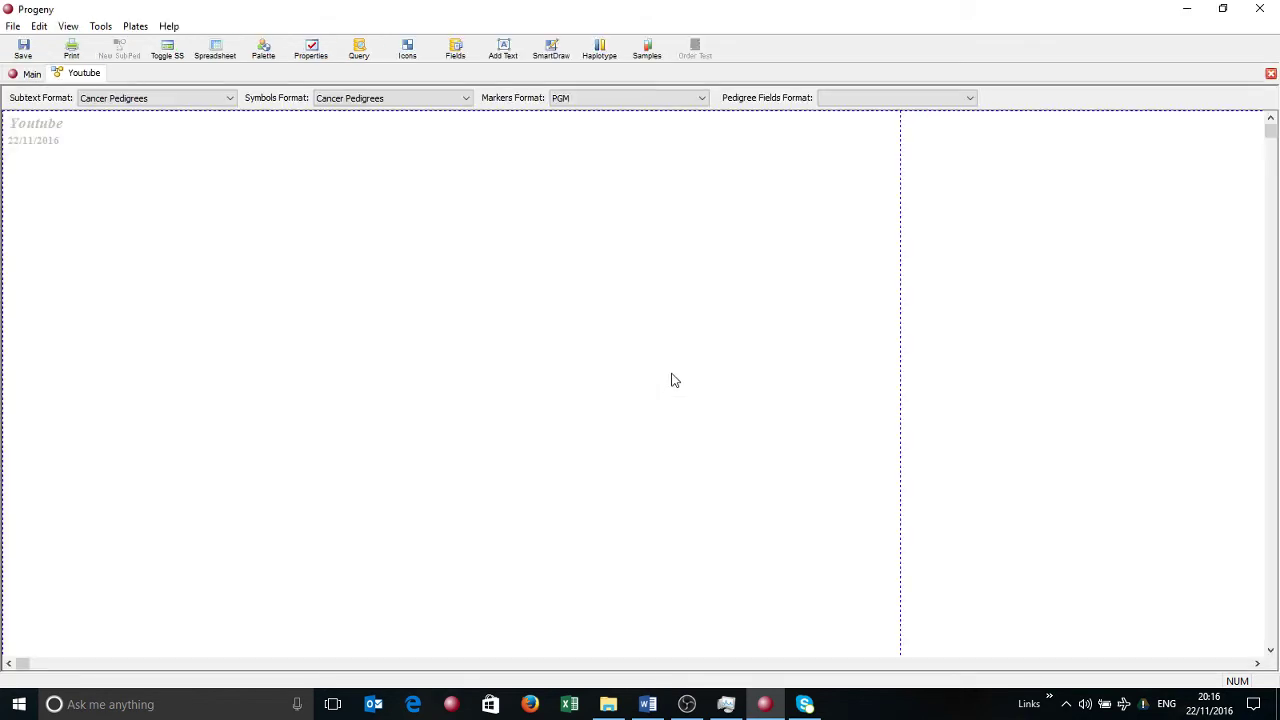
- Add a male individual to the empty pedigree canvas as the proband and select him
right_click(262, 262)
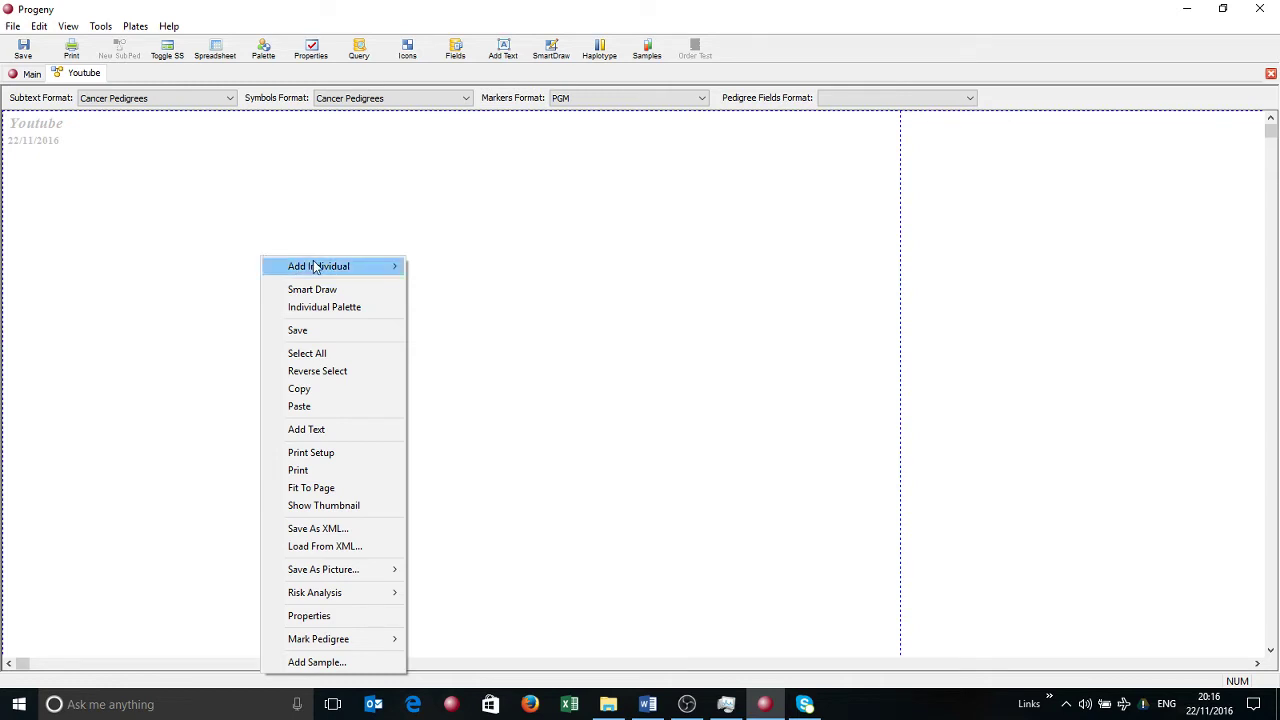
mouse_move(314, 266)
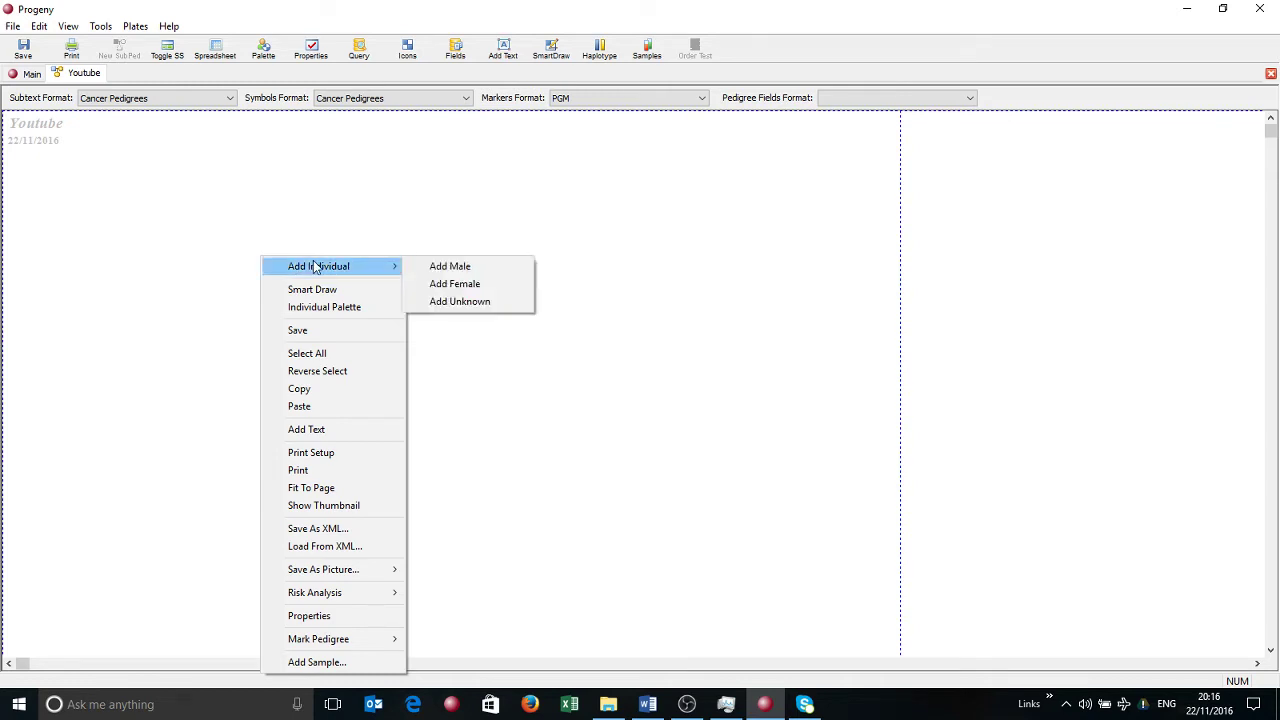
left_click(447, 270)
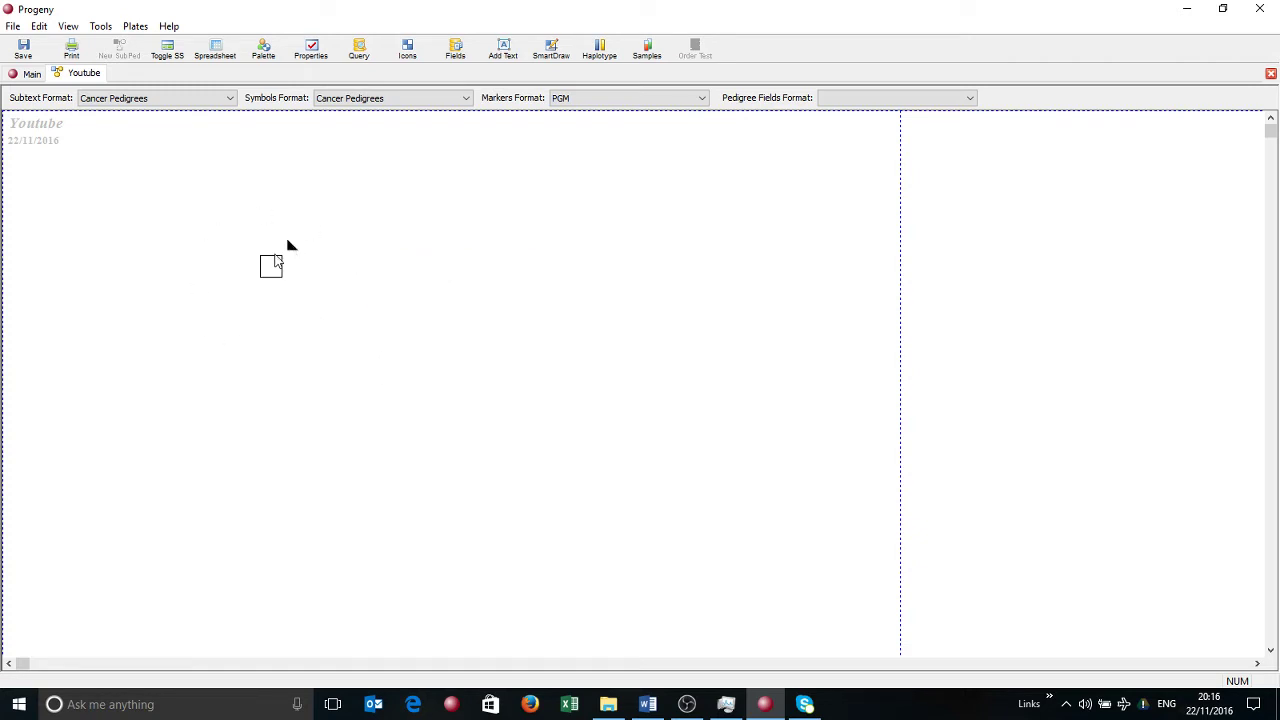
left_click(271, 263)
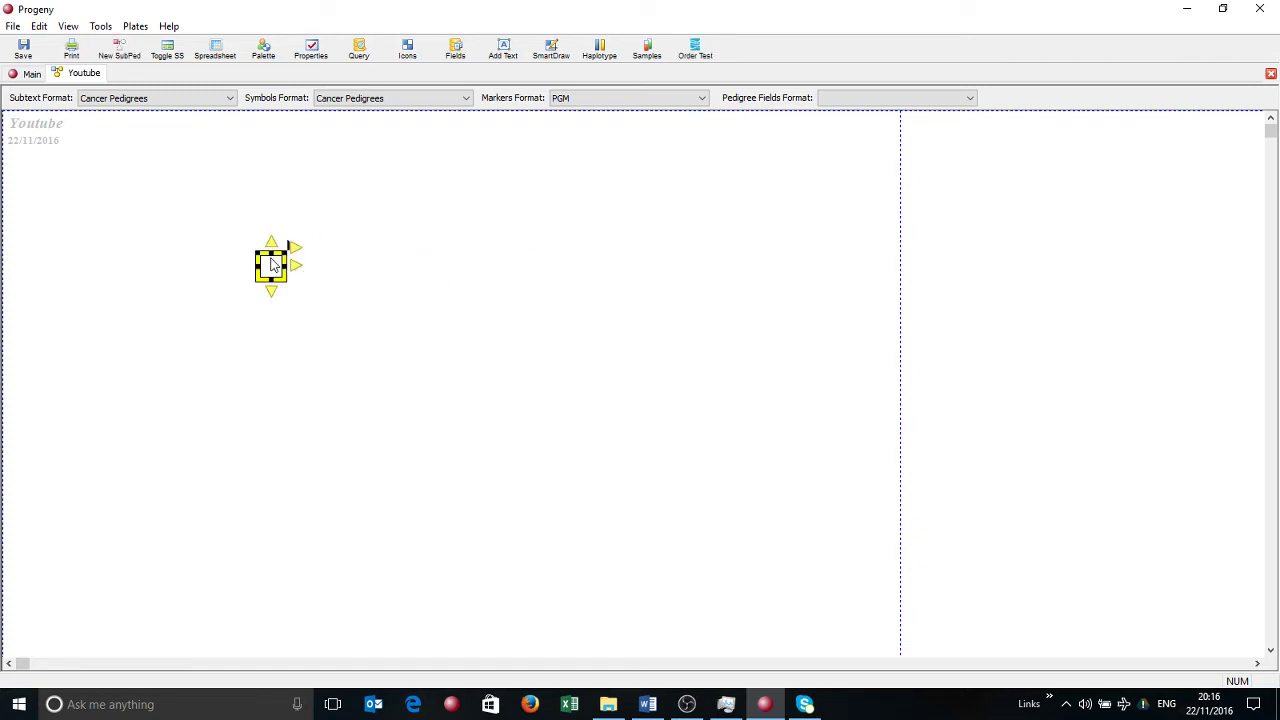
- Check the One-click Add option in the general Progeny drawing properties
left_click(312, 52)
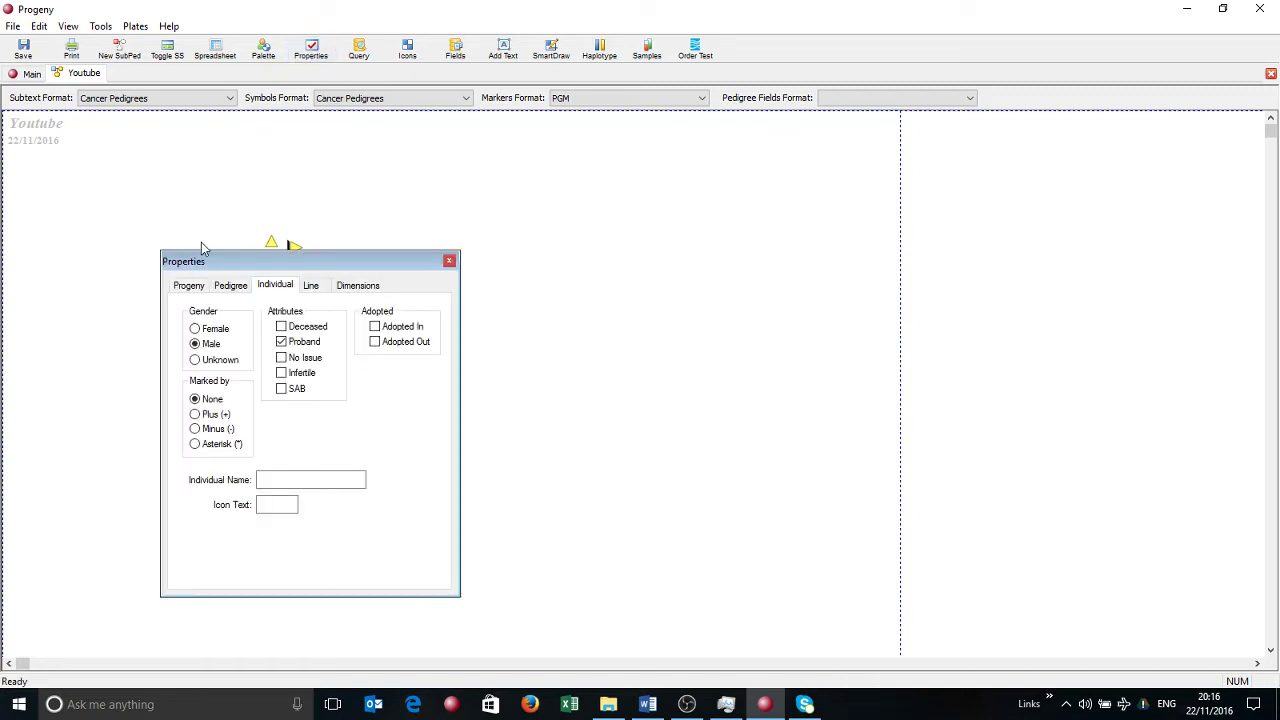
left_click(191, 288)
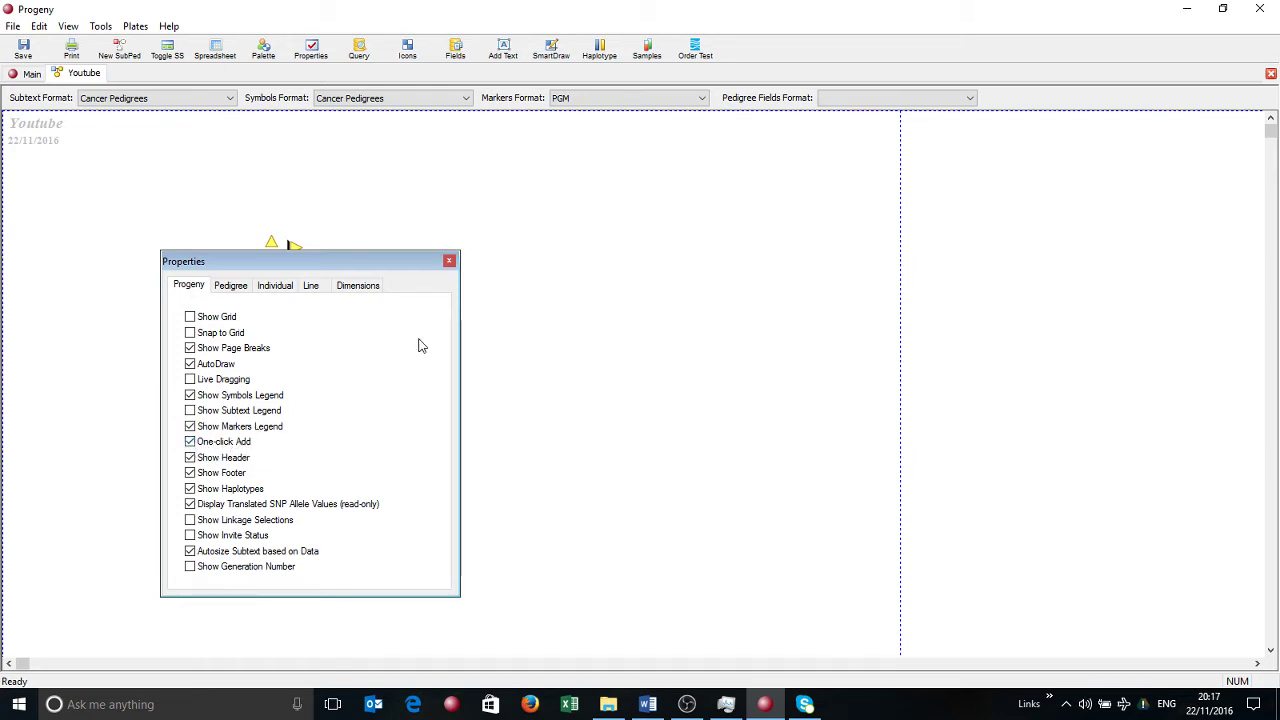
left_click(449, 262)
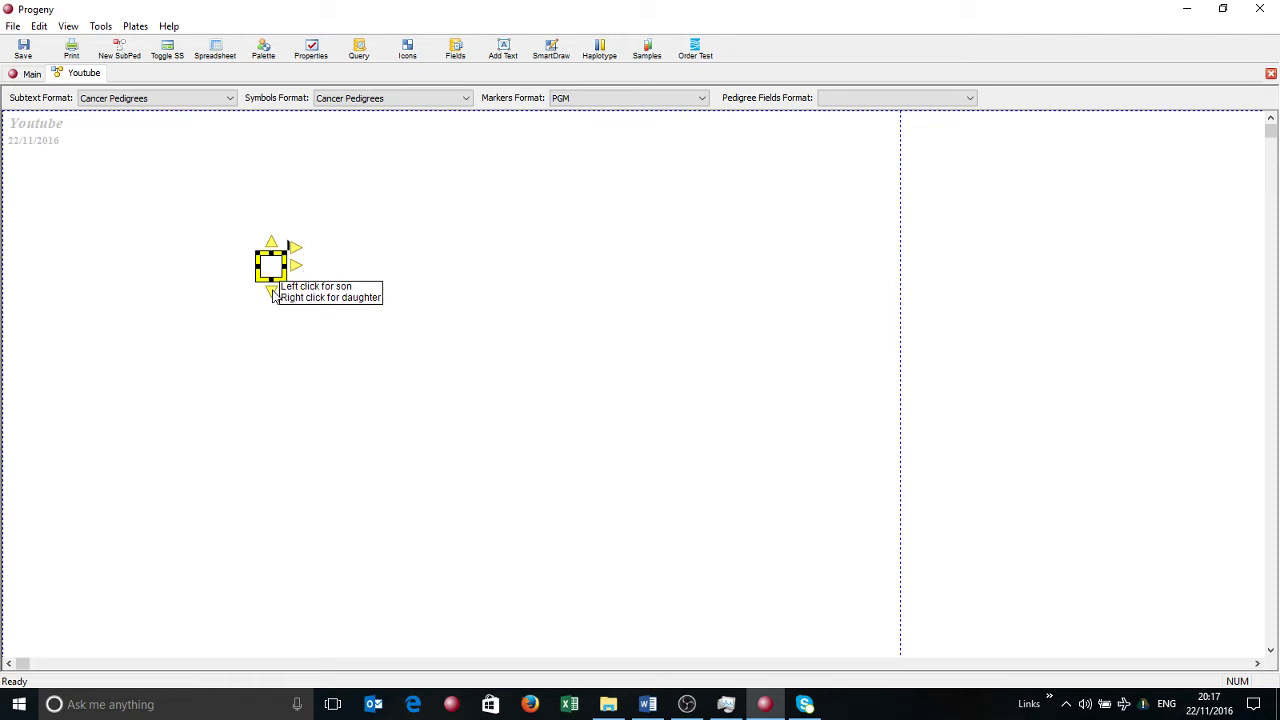
- Add a father and a mother to the male proband with the one-click add handles
left_click(271, 245)
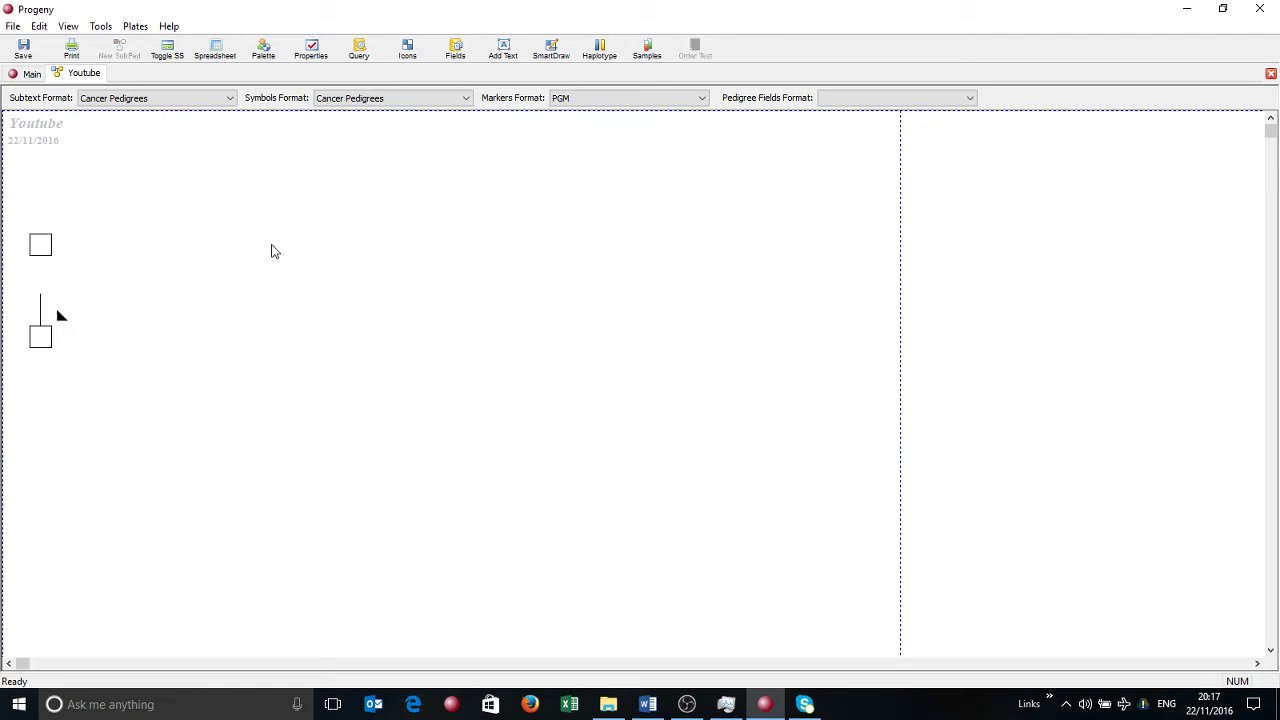
left_click(44, 330)
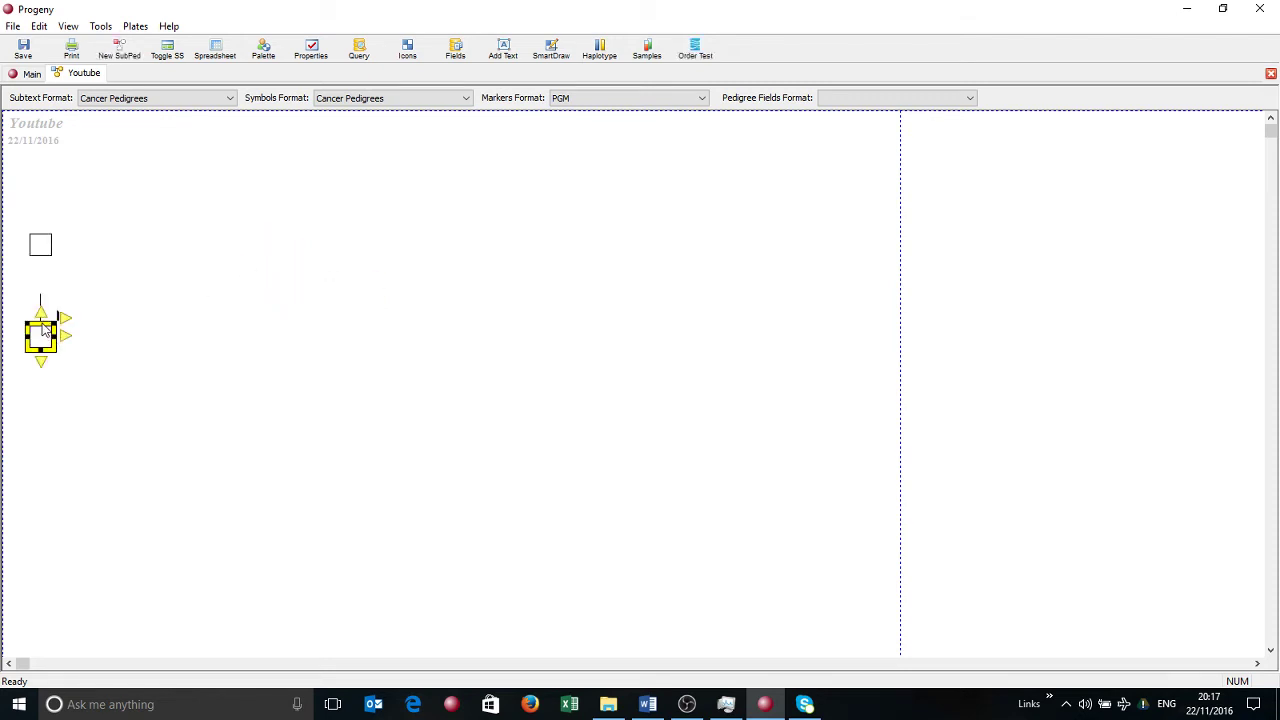
right_click(41, 314)
- Add a brother and a sister to the proband
left_click(63, 337)
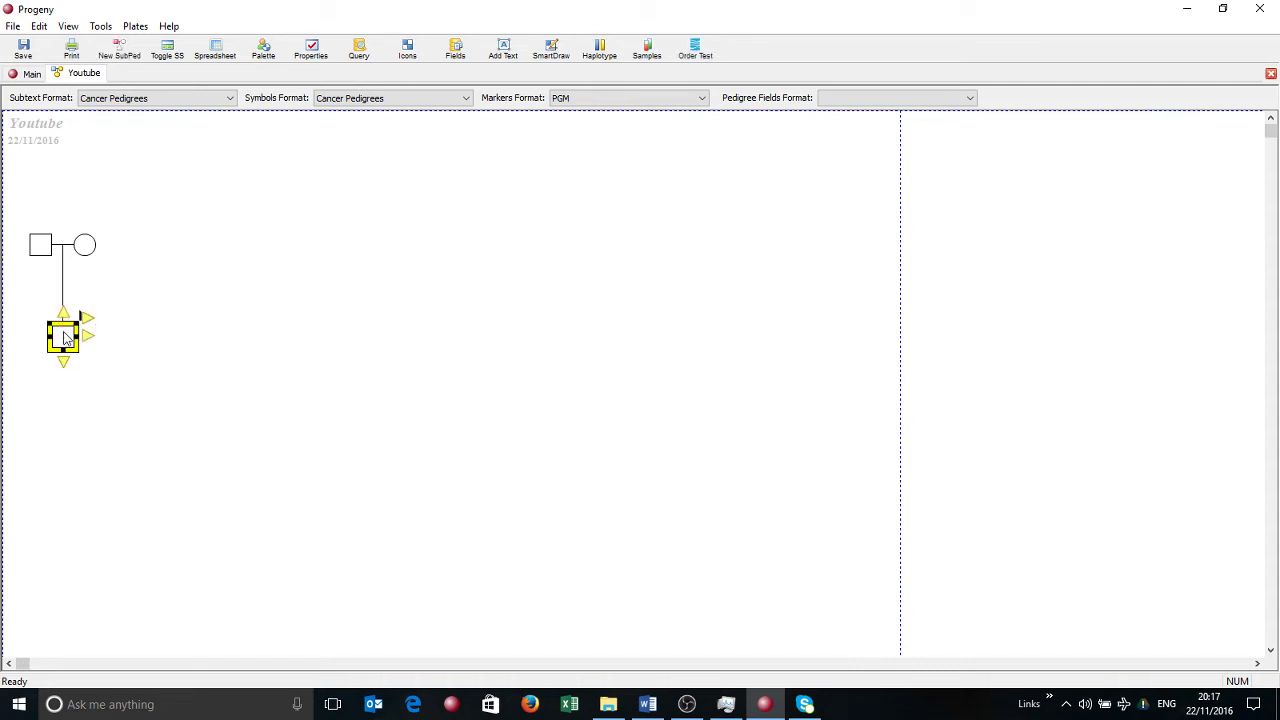
left_click(87, 318)
left_click(52, 337)
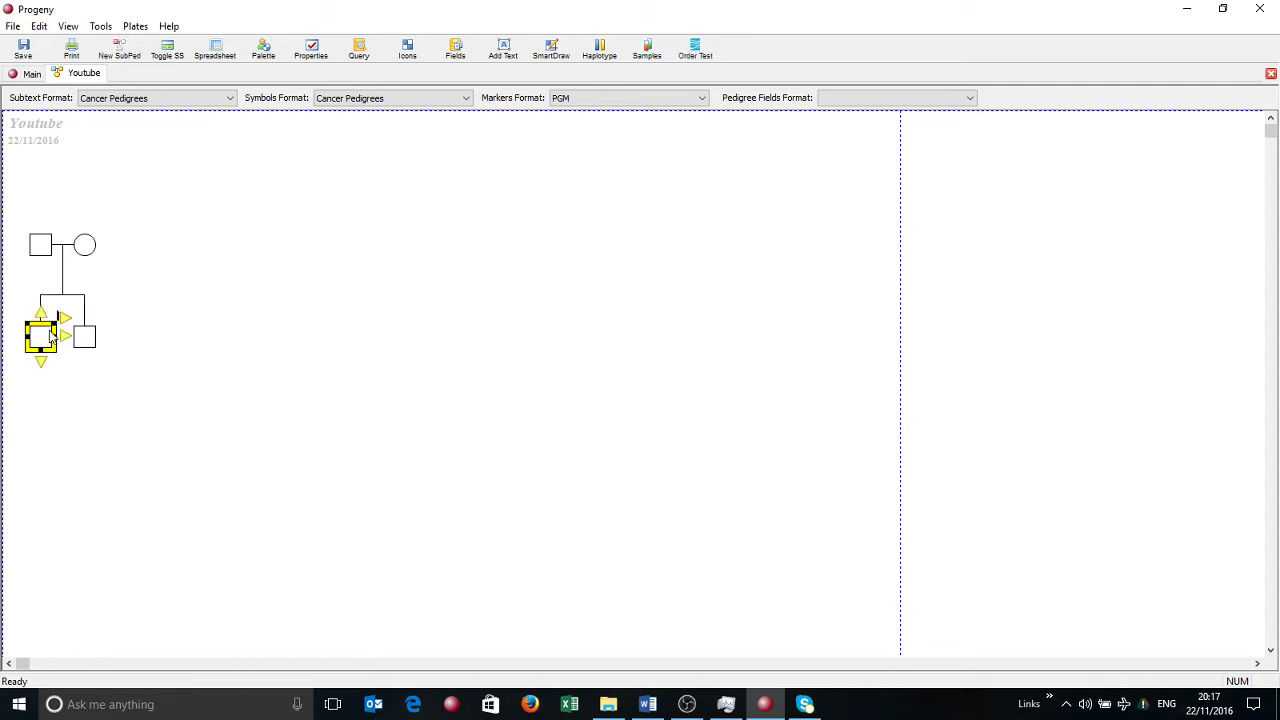
right_click(64, 318)
- Add a female spouse to the proband and give the couple a son and a daughter
left_click(50, 340)
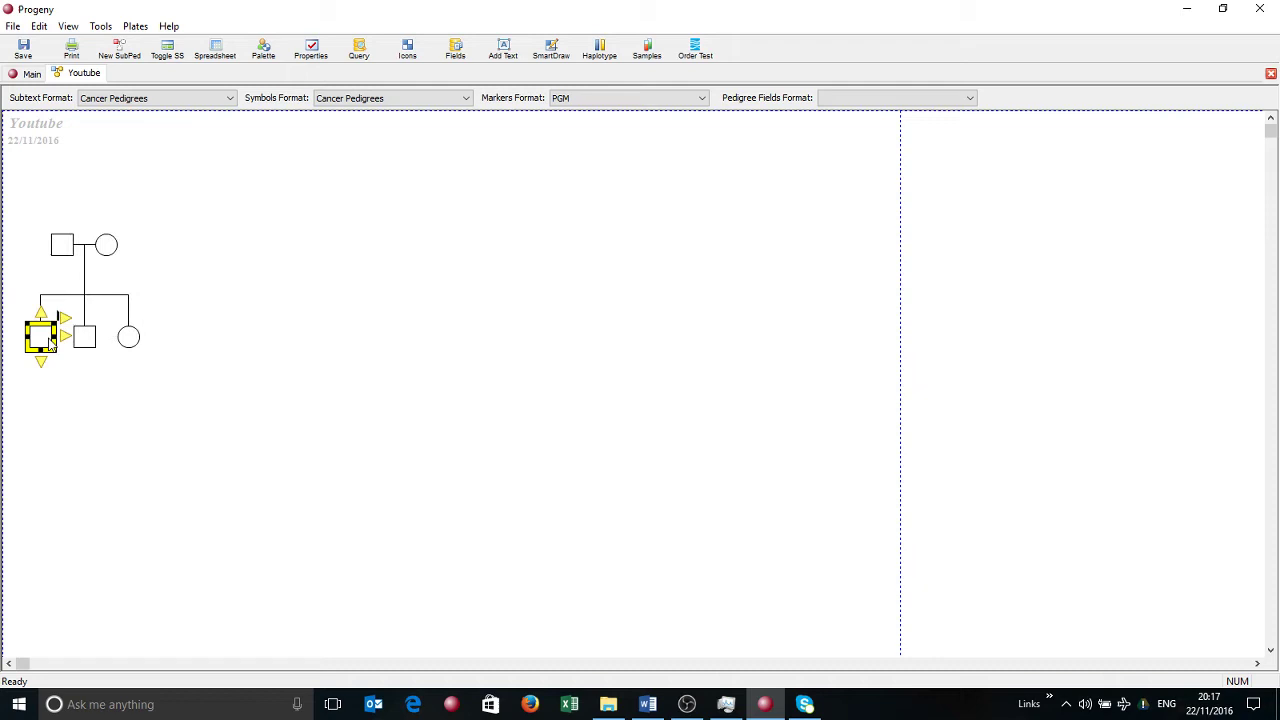
left_click(66, 338)
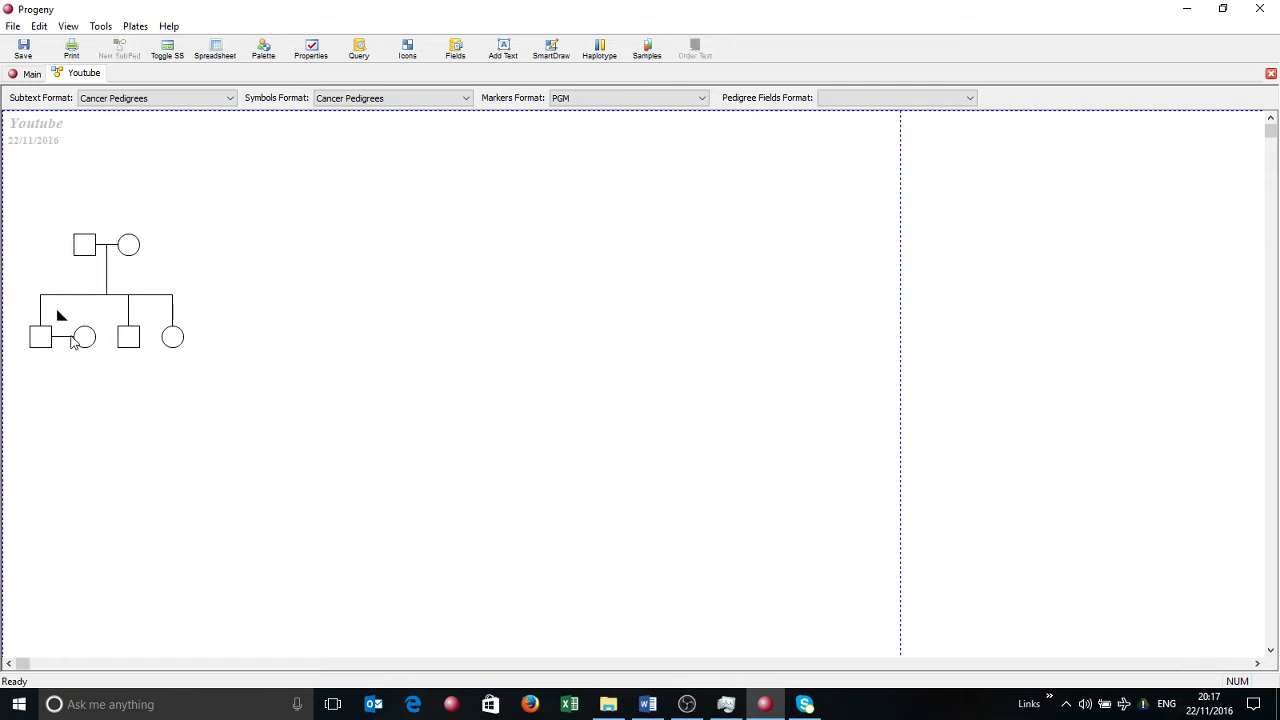
left_click(85, 338)
left_click(85, 364)
left_click(87, 344)
left_click(86, 366)
- Add a male spouse to the proband's sister and give the couple a son and a daughter
left_click(172, 337)
left_click(197, 340)
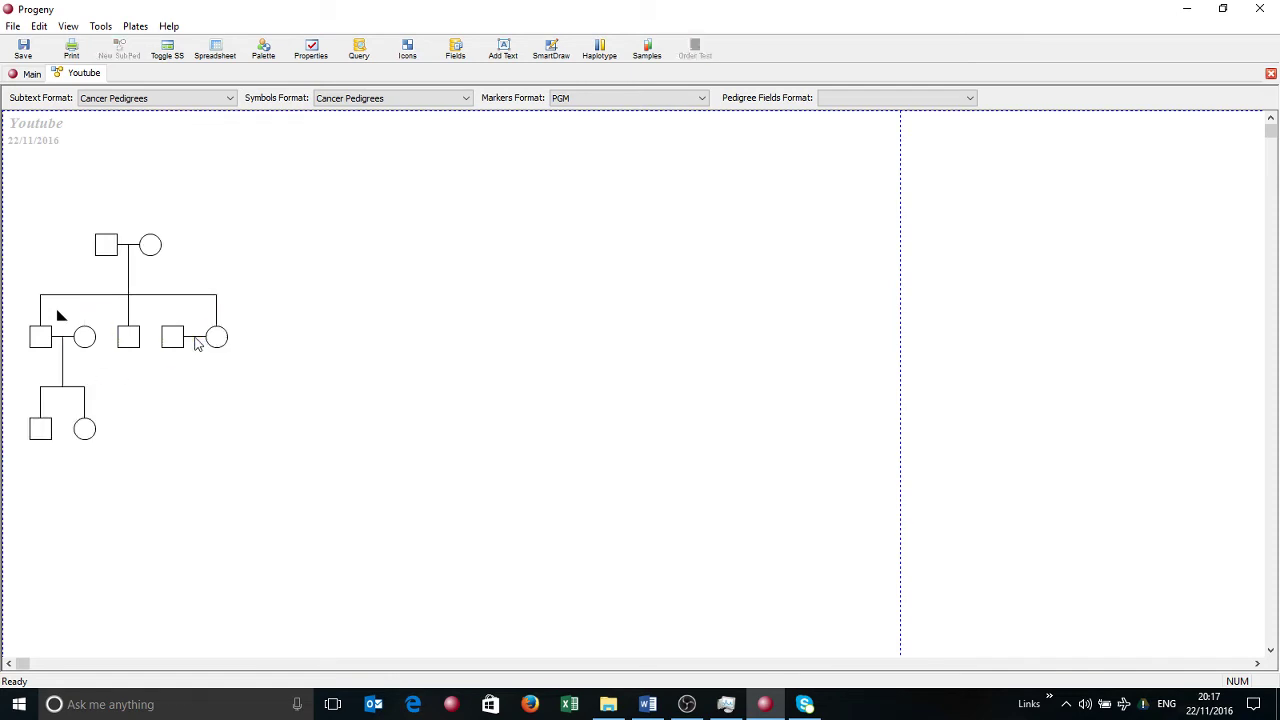
left_click(178, 345)
left_click(175, 362)
left_click(177, 345)
left_click(176, 366)
- Add a twin sister to the daughter of the proband's sister and set the twin relationship to Monozygotic
left_click(218, 430)
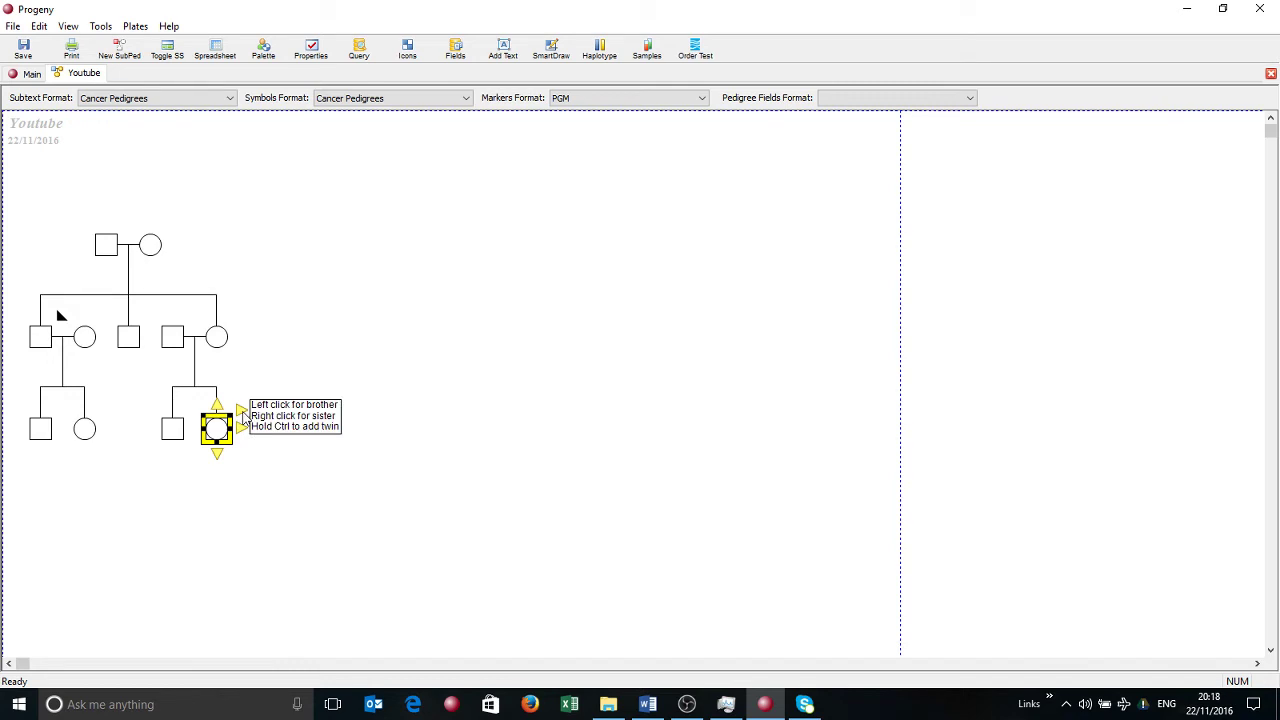
right_click(241, 412, "ctrl")
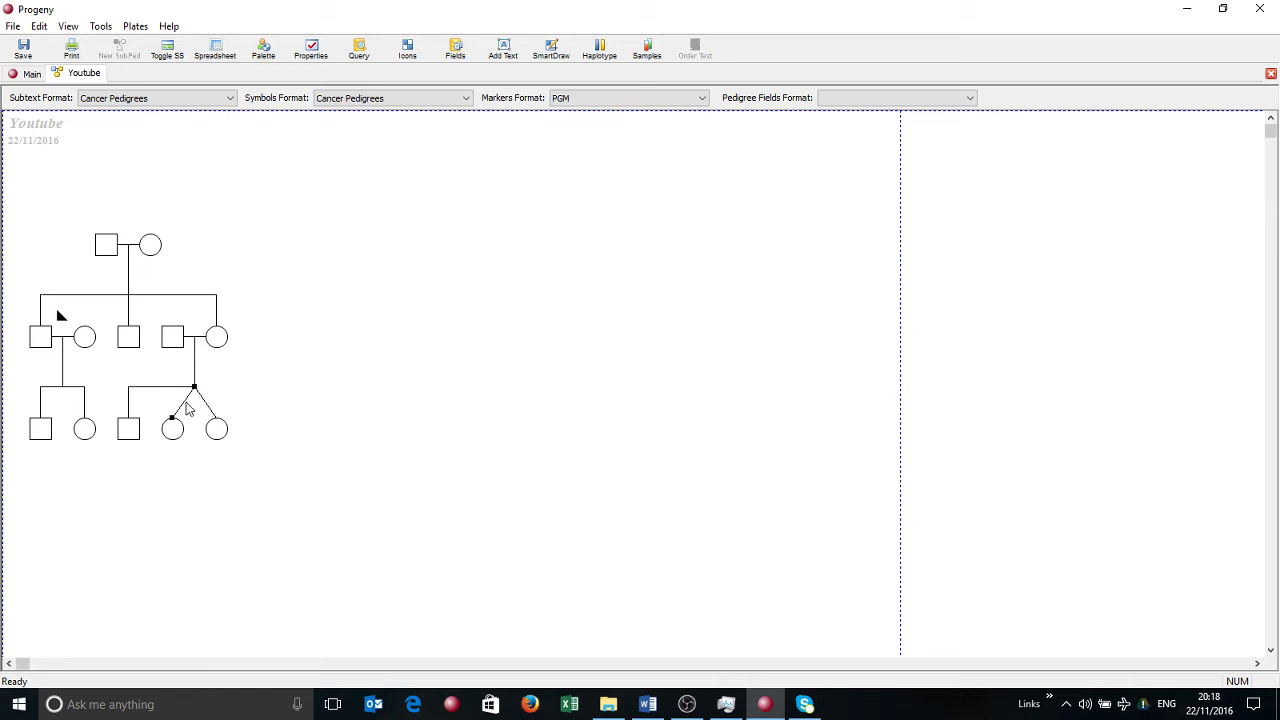
left_click(312, 55)
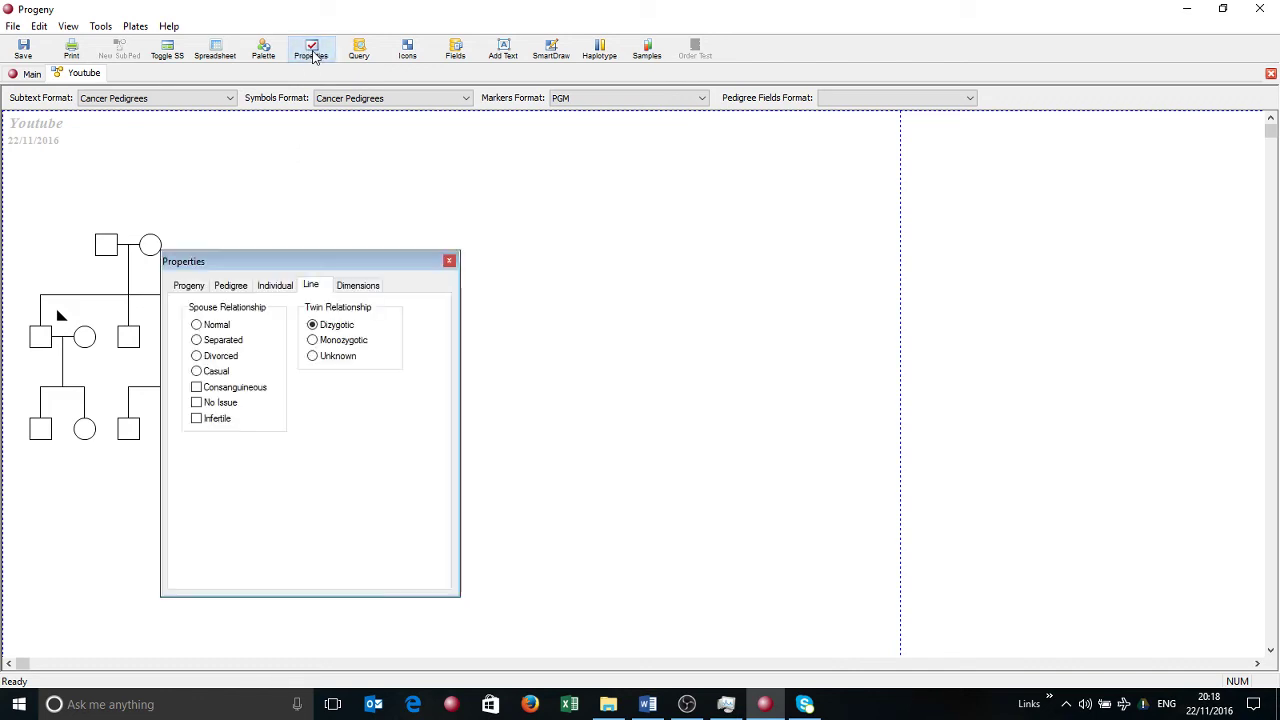
left_click_drag(264, 259, 424, 223)
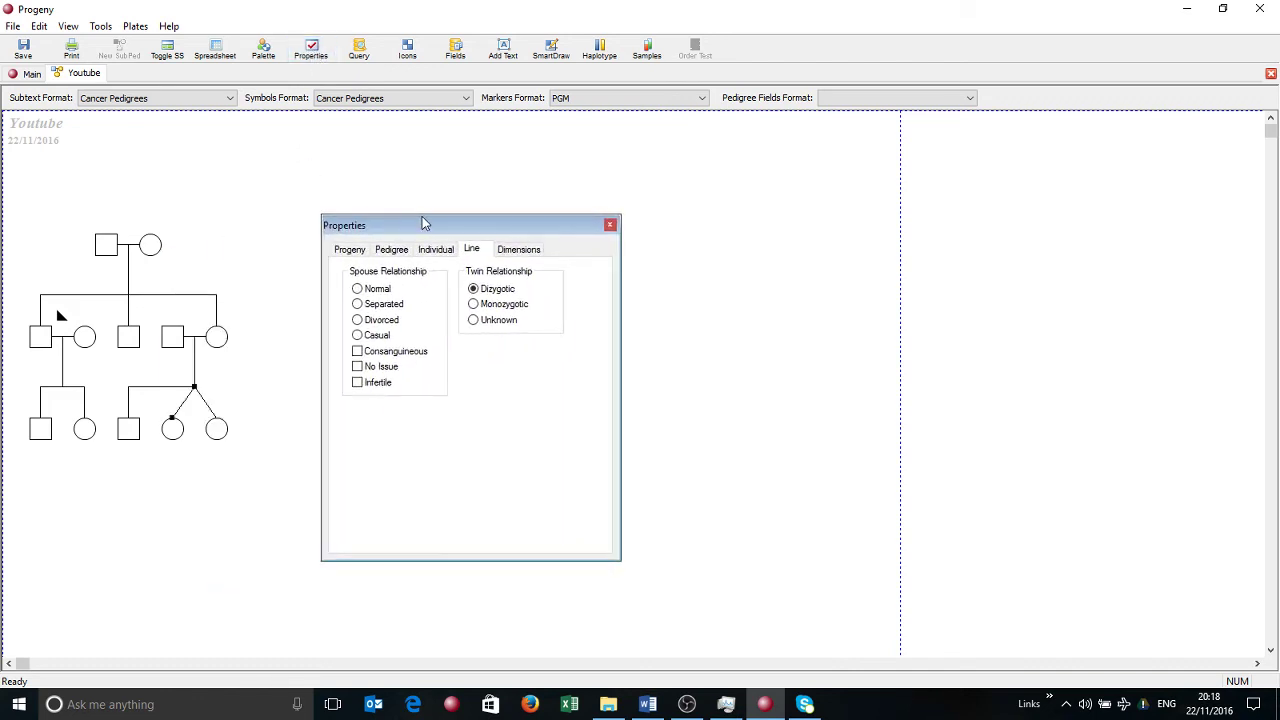
left_click(500, 304)
left_click(611, 226)
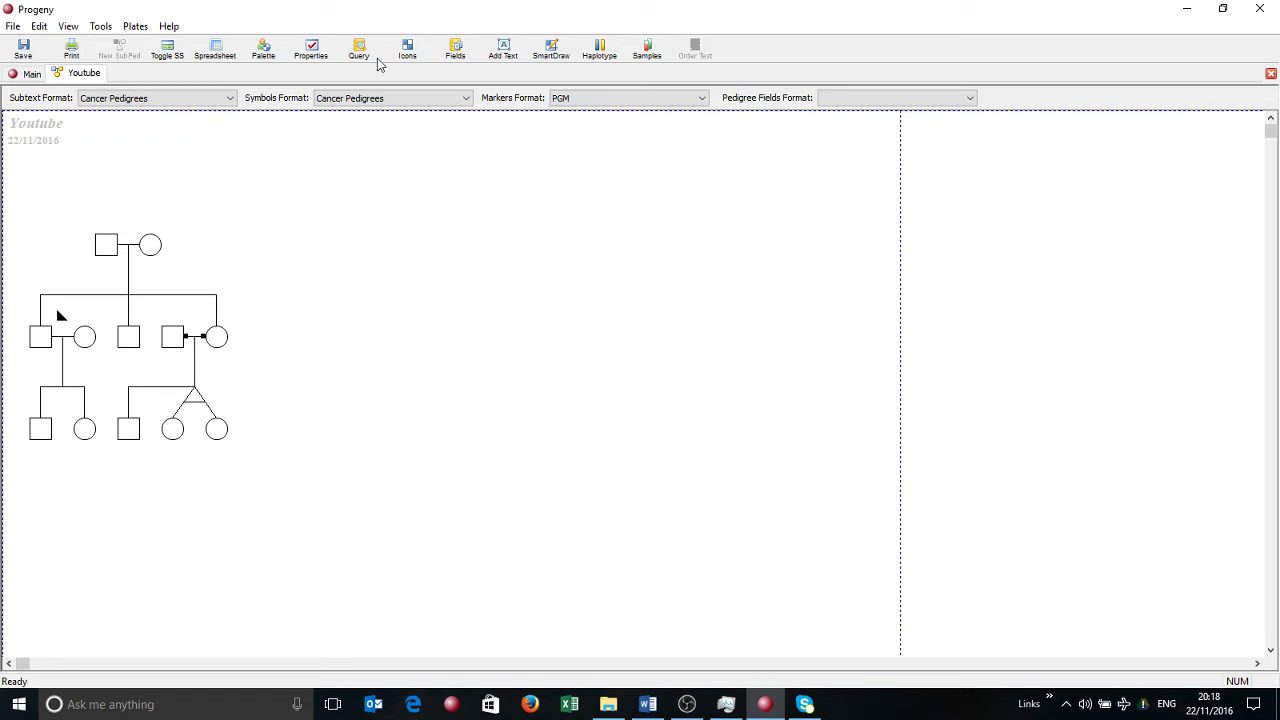
- Try the Separated, Divorced and Casual spouse relationships on the line between the twins' parents, and restore the plain line
left_click(316, 52)
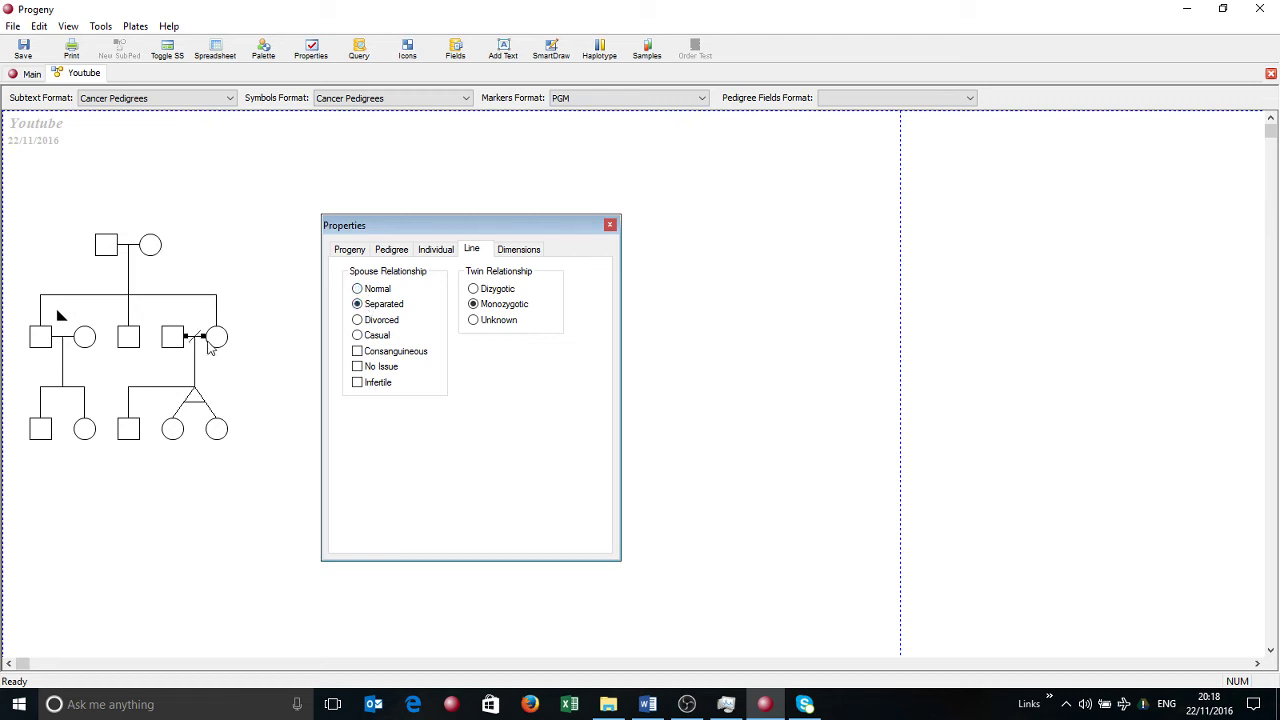
left_click(358, 321)
left_click(360, 337)
left_click(610, 225)
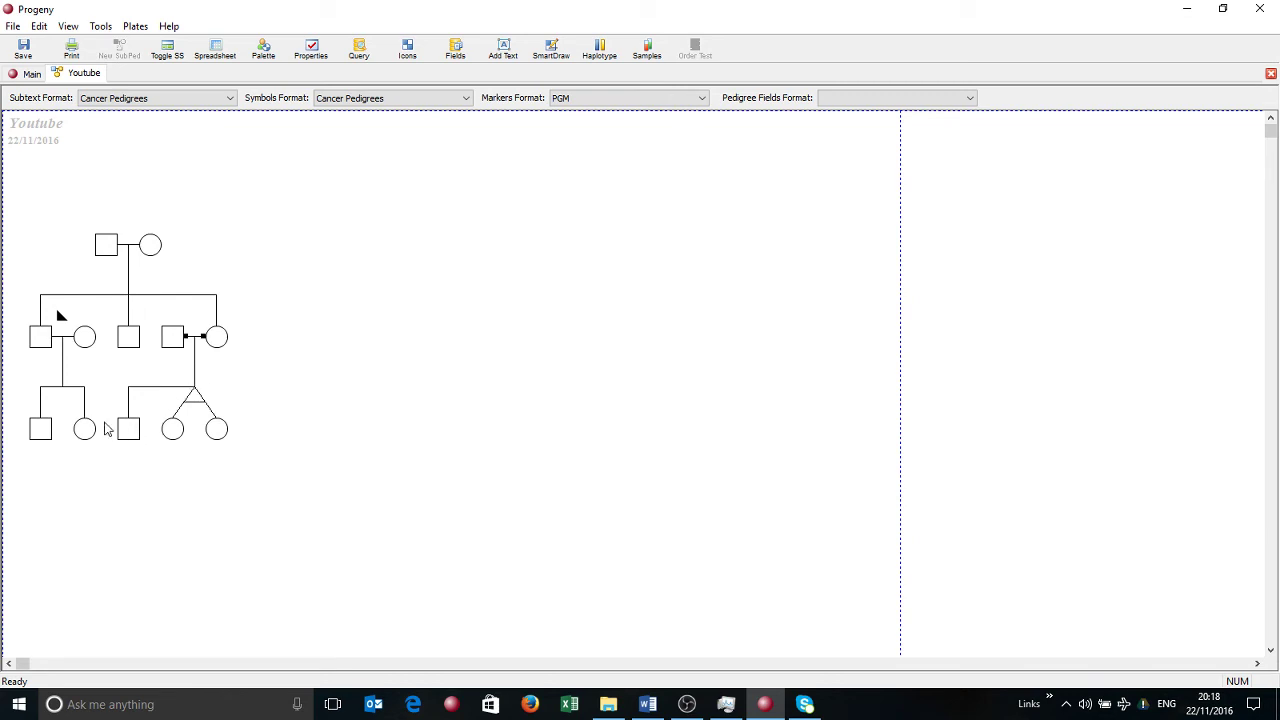
- Connect the proband's daughter and her male cousin as spouses
left_click(133, 435)
left_click(133, 435)
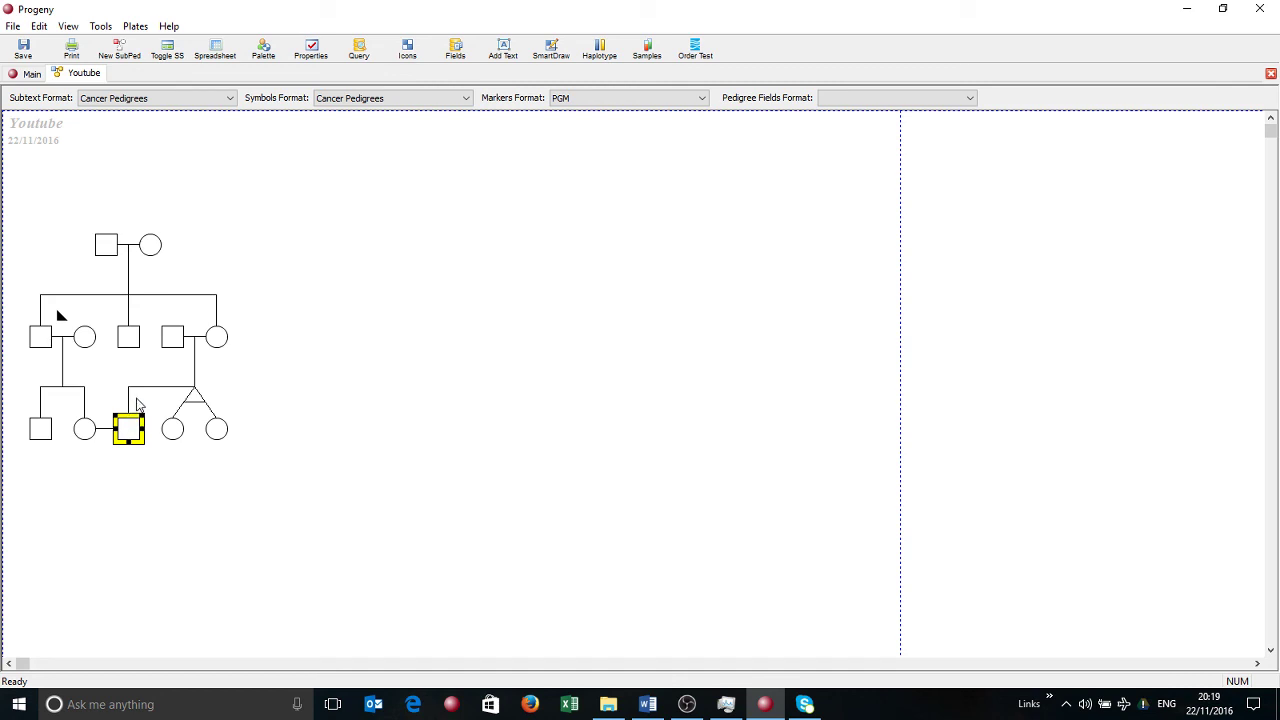
left_click(155, 510)
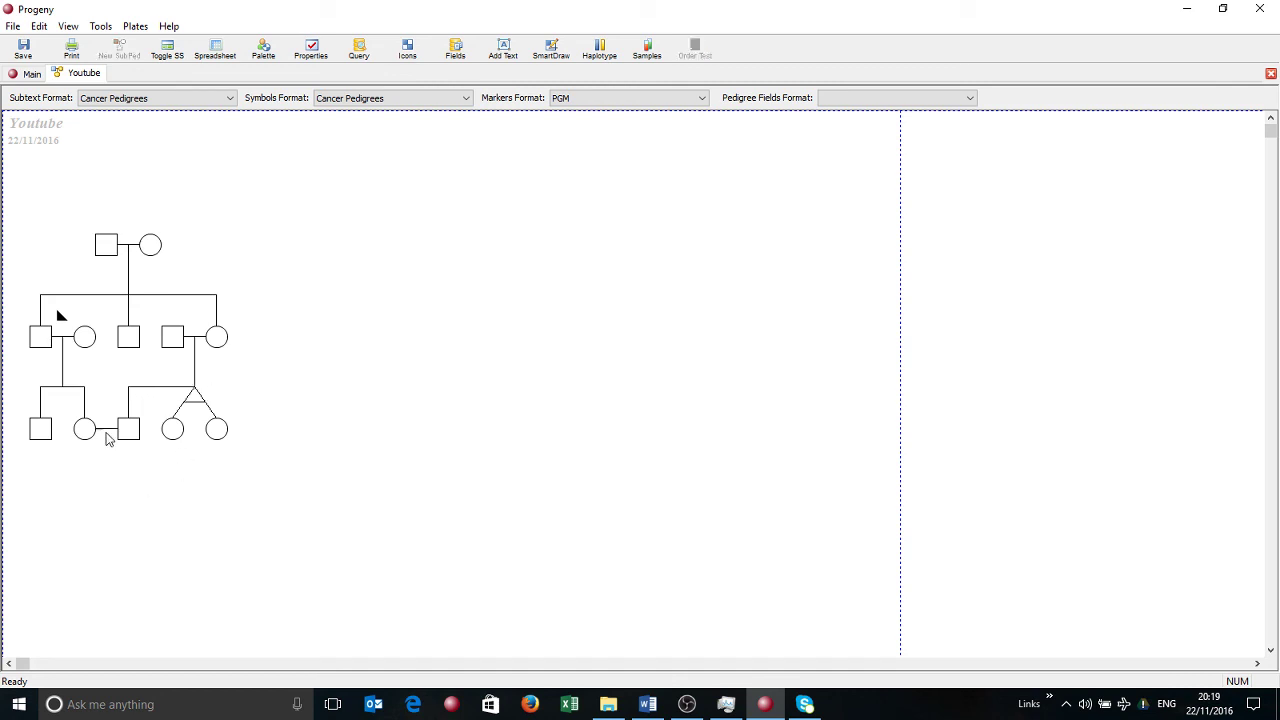
- Mark the spouse line between the two cousins as Consanguineous
left_click(105, 429)
left_click(312, 49)
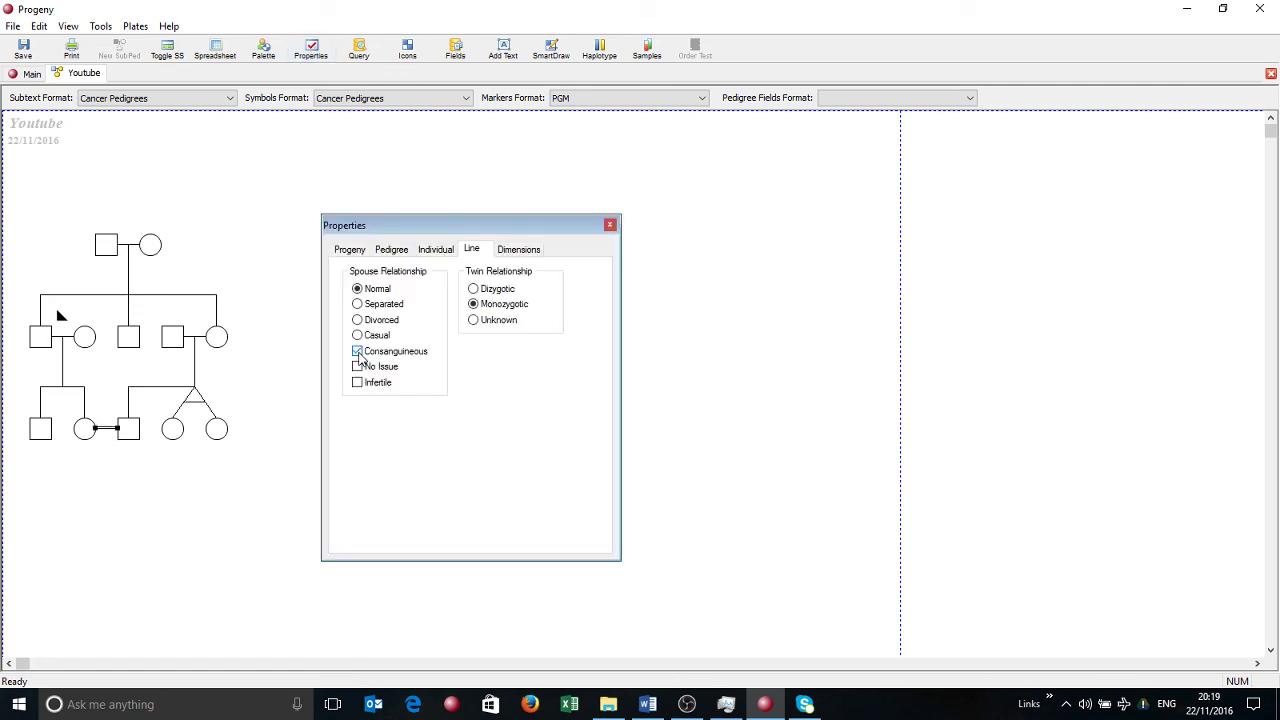
left_click(610, 225)
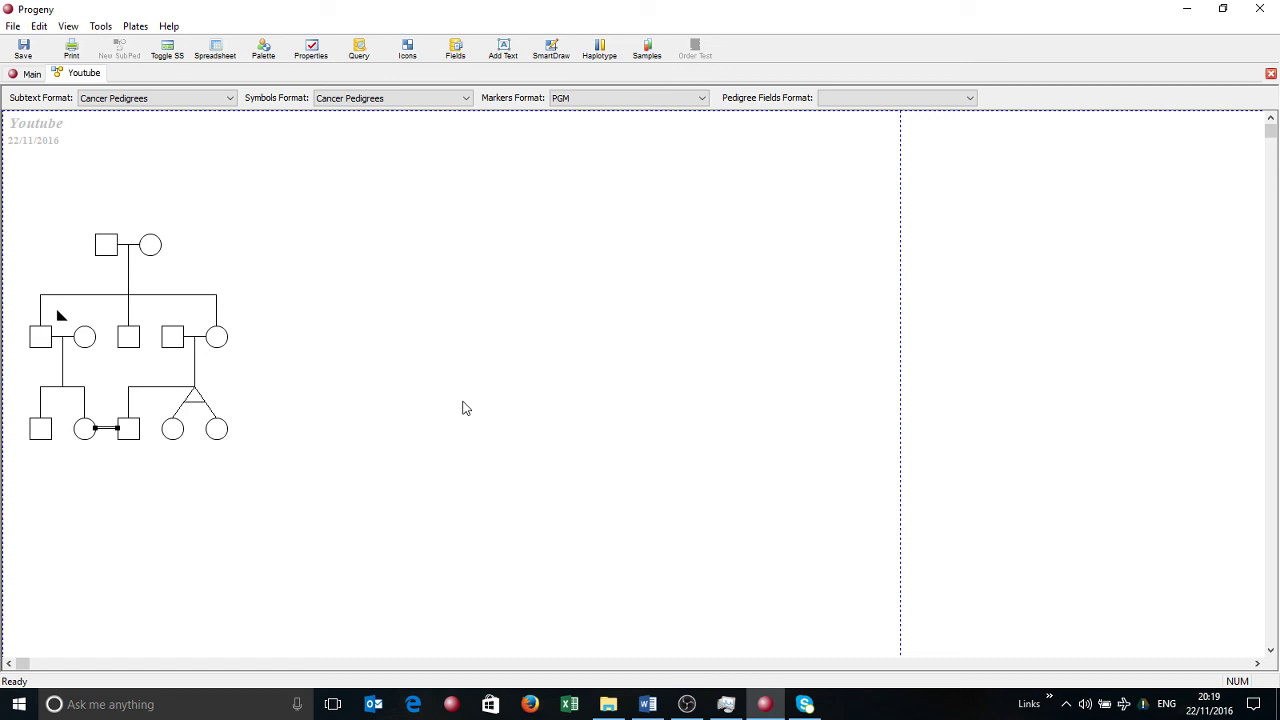
left_click(359, 346)
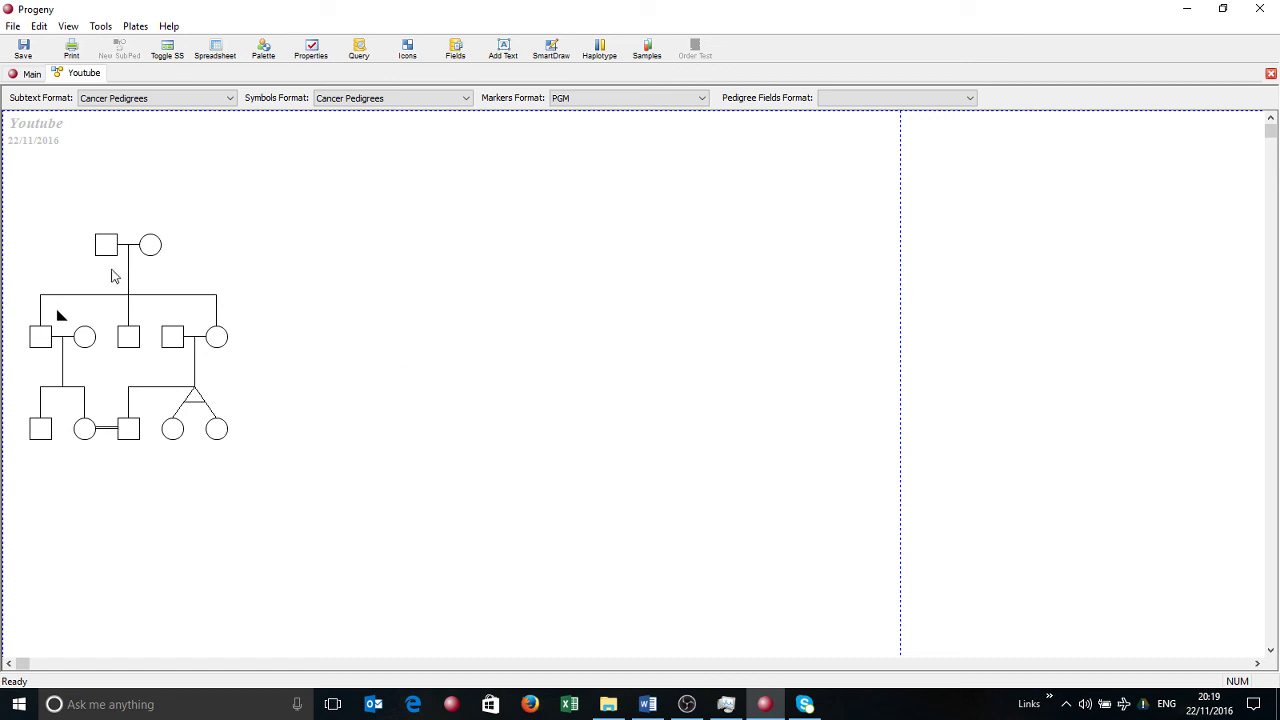